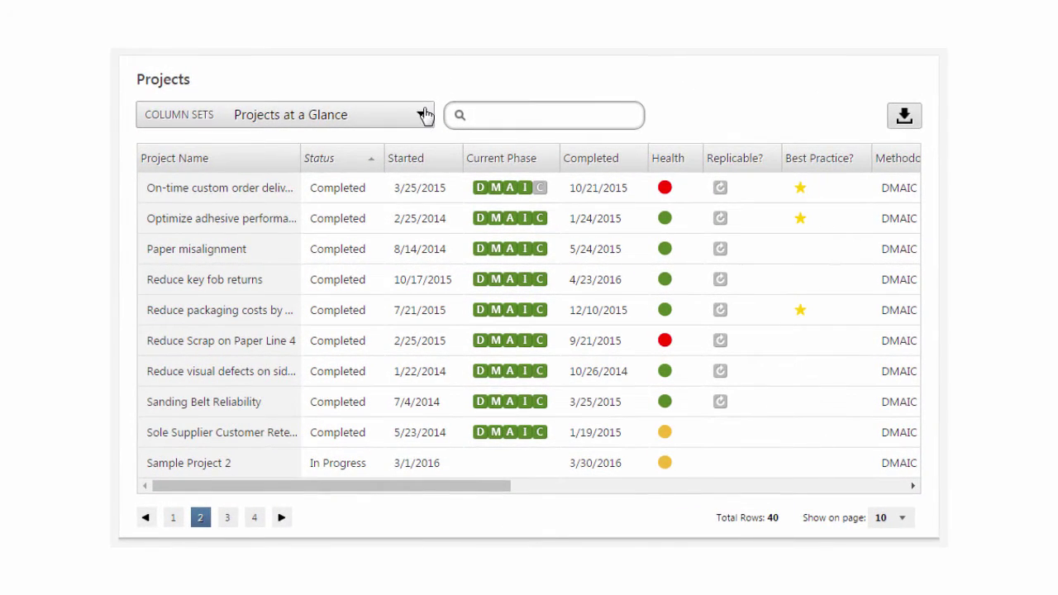
# Switch the Projects table to the Savings per Business Unit column set
pyautogui.click(420, 114)
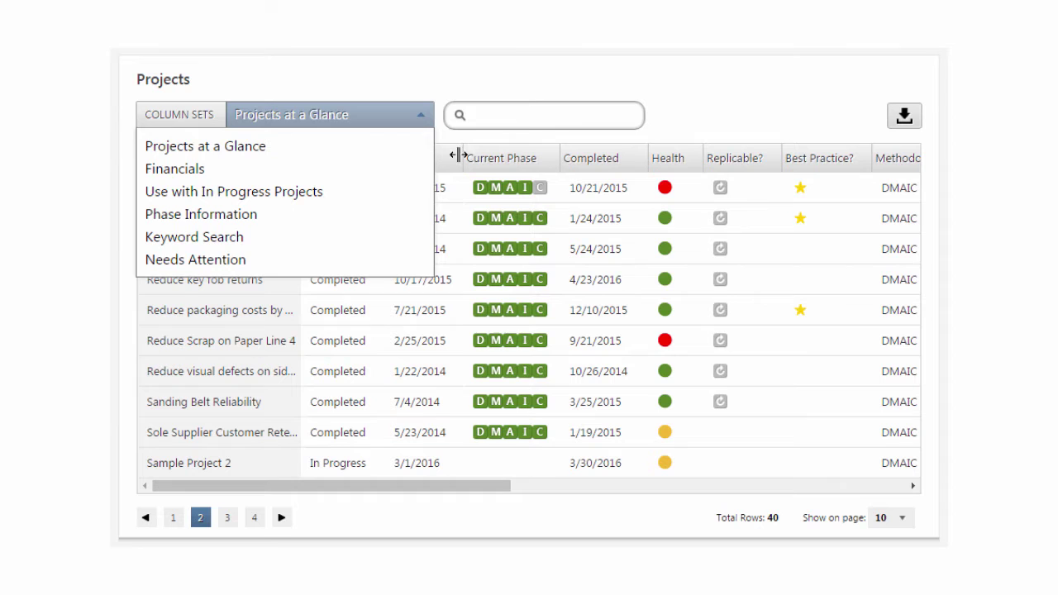
pyautogui.click(405, 171)
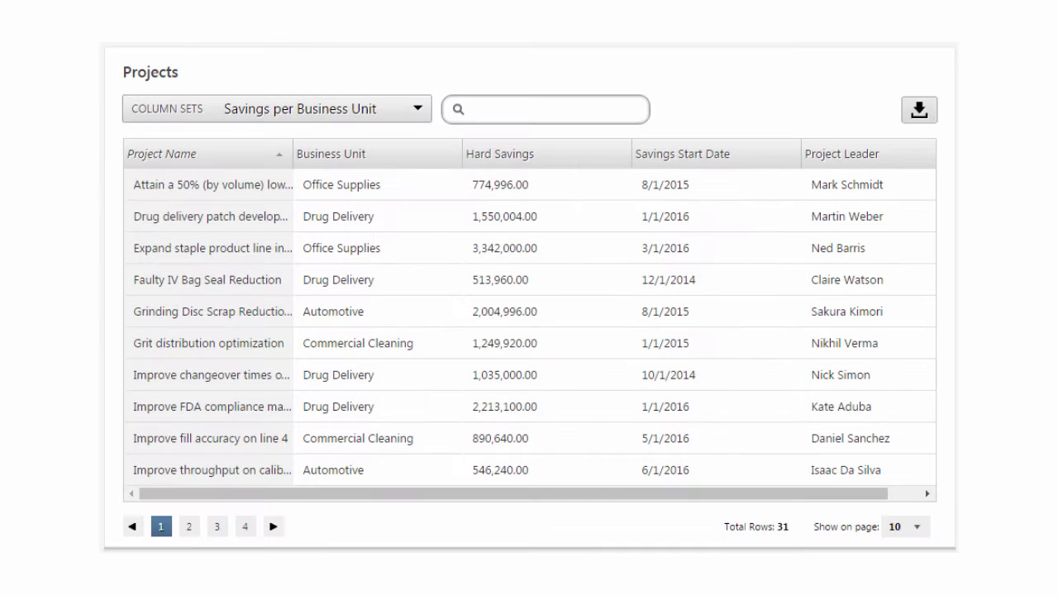
pyautogui.click(273, 526)
pyautogui.click(273, 527)
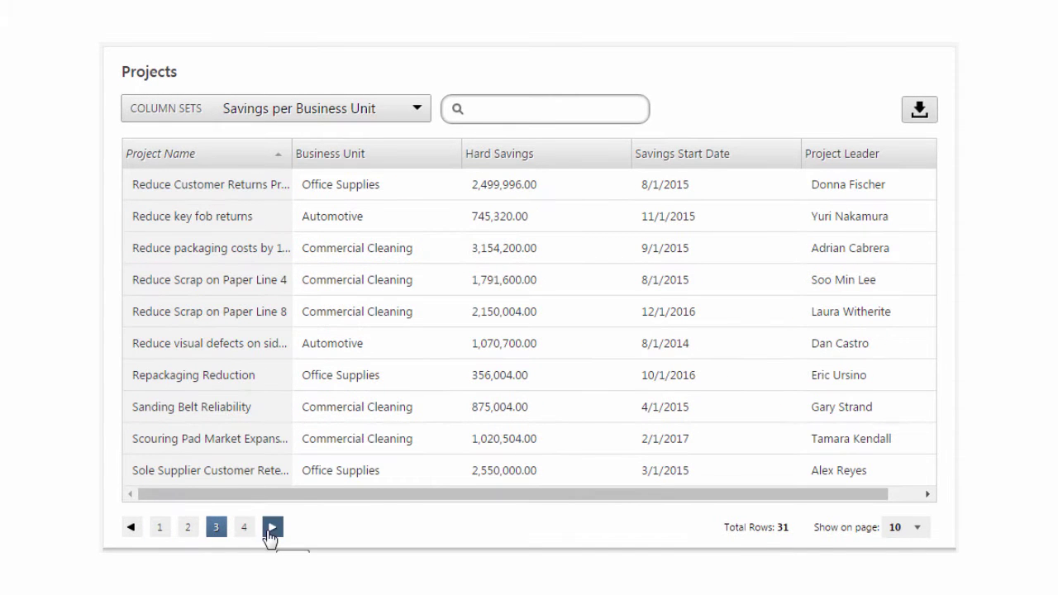
pyautogui.click(133, 529)
pyautogui.click(133, 529)
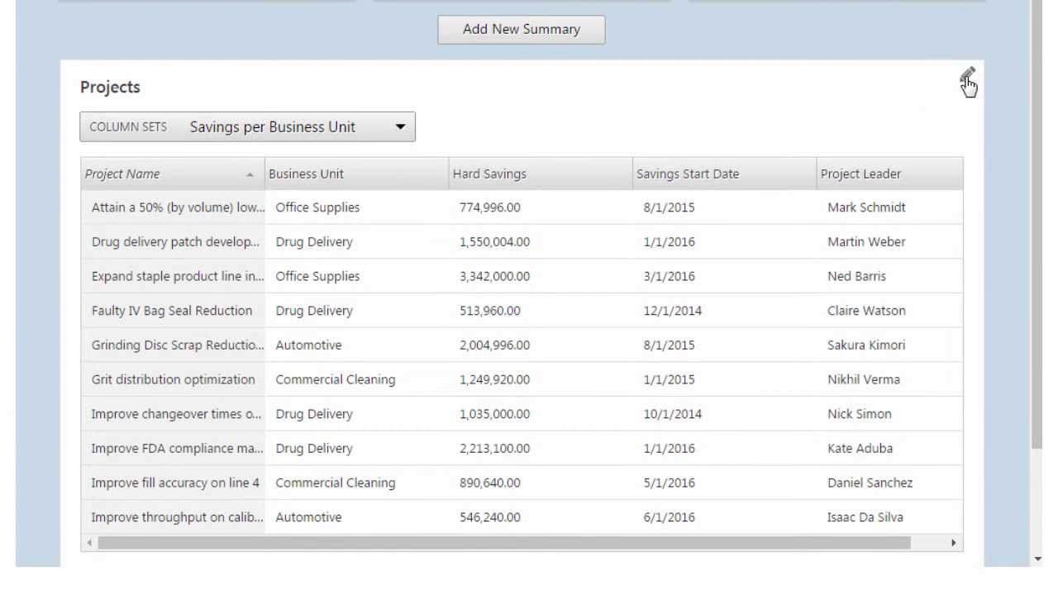
# Create a new column set for the Projects list named 'Needs Attention'
pyautogui.click(967, 76)
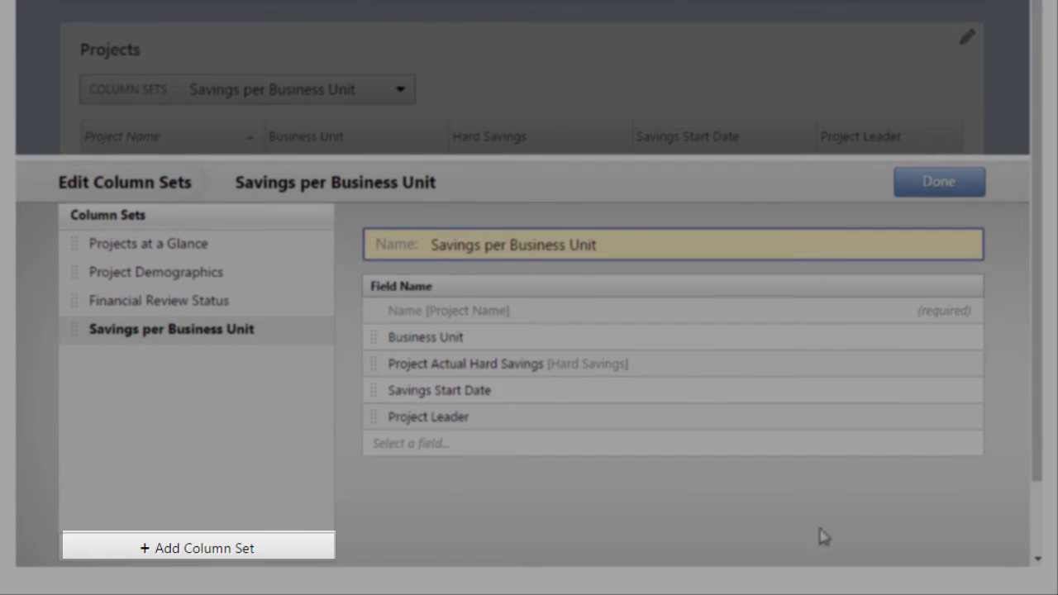
pyautogui.click(320, 551)
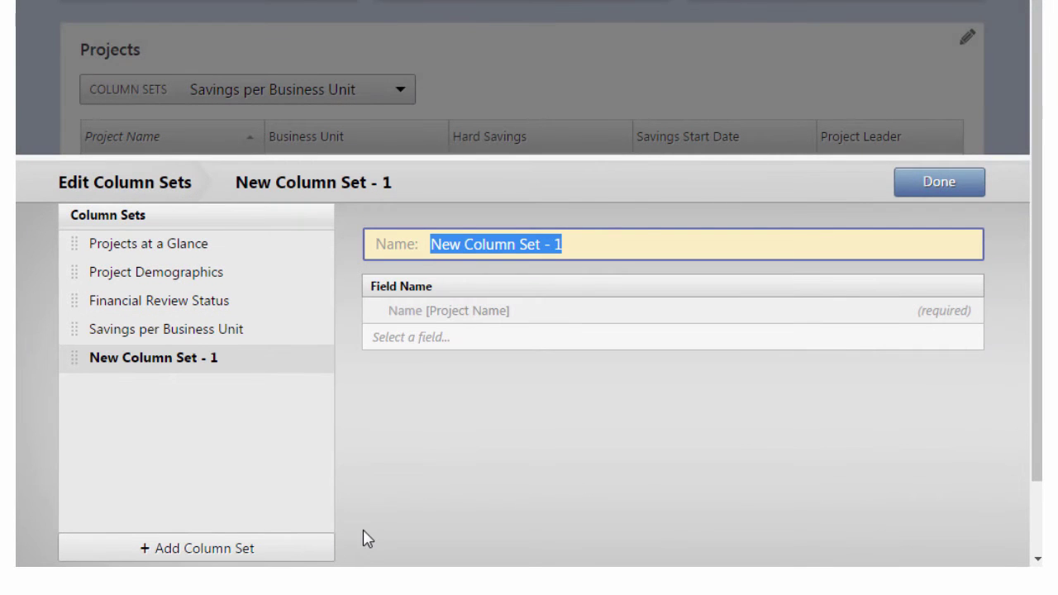
pyautogui.write('Need')
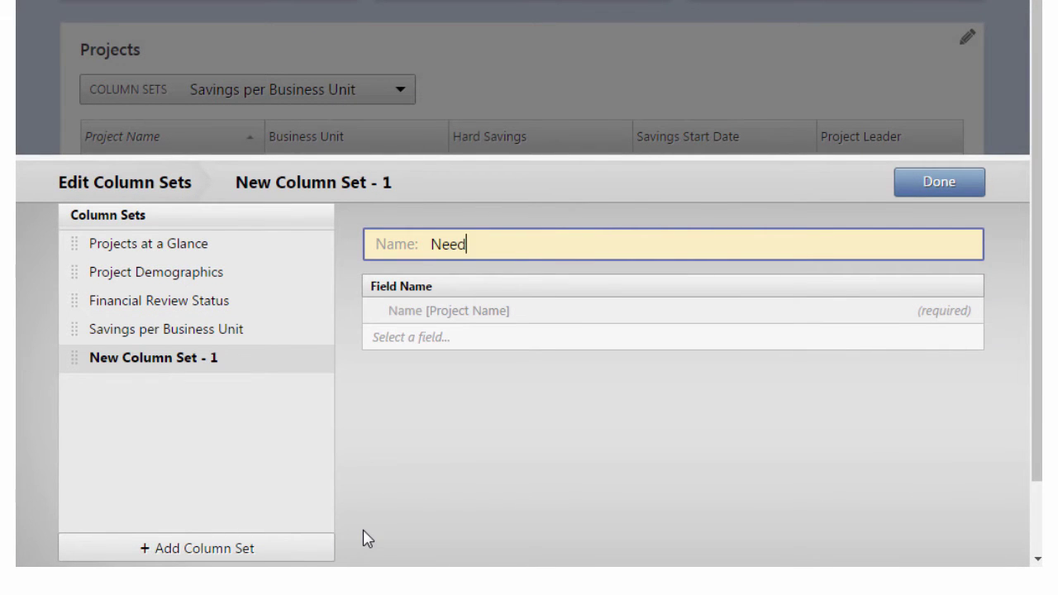
pyautogui.write('s Attention')
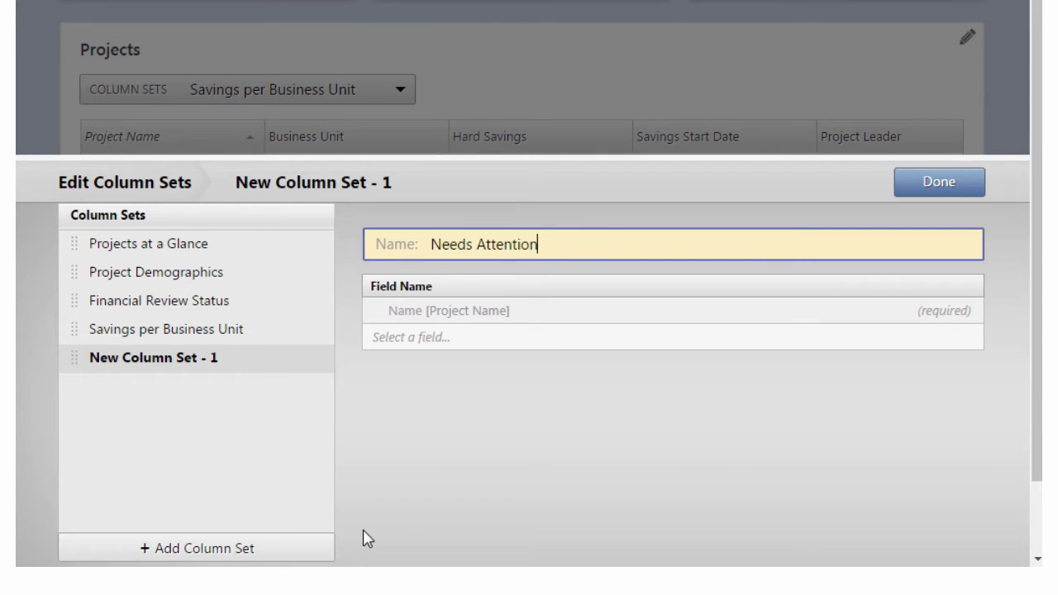
# Add the Status, Due Date and Start Date fields to the Needs Attention set
pyautogui.click(435, 339)
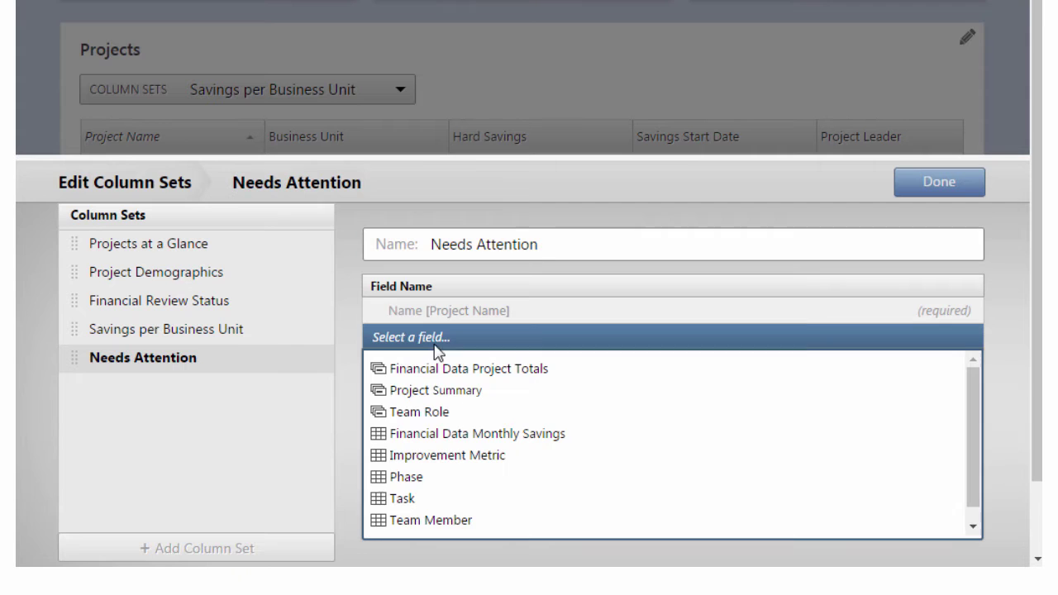
pyautogui.click(423, 392)
pyautogui.scroll(-10, 385, 478)
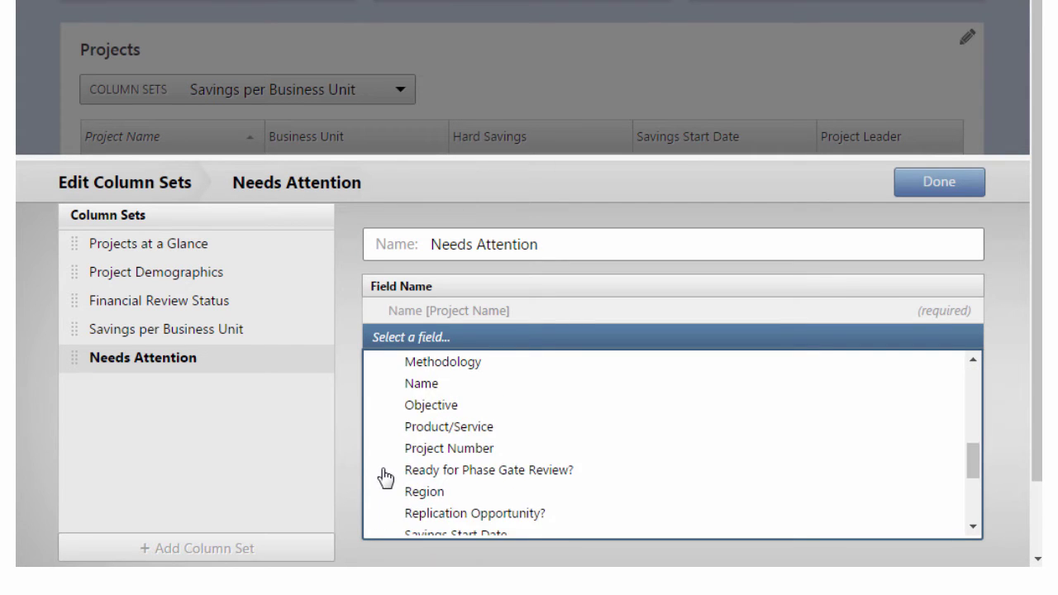
pyautogui.click(422, 479)
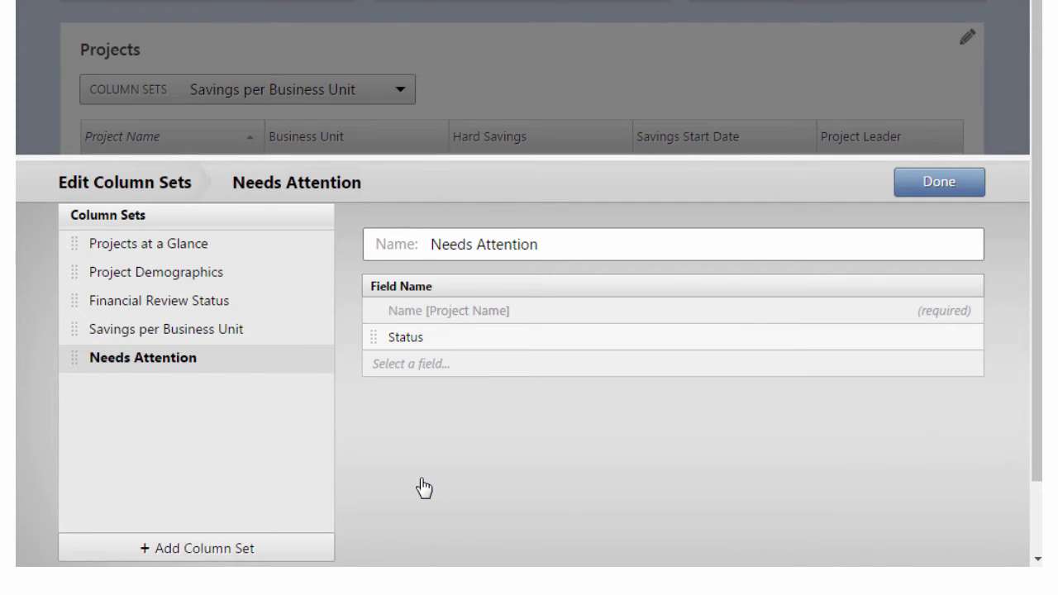
pyautogui.click(390, 365)
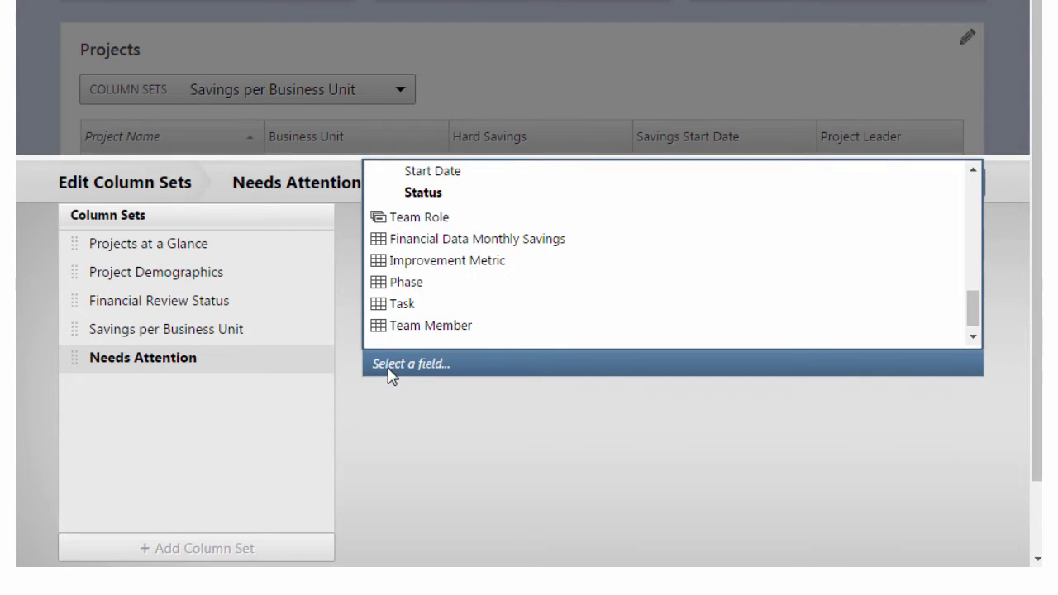
pyautogui.scroll(5, 382, 286)
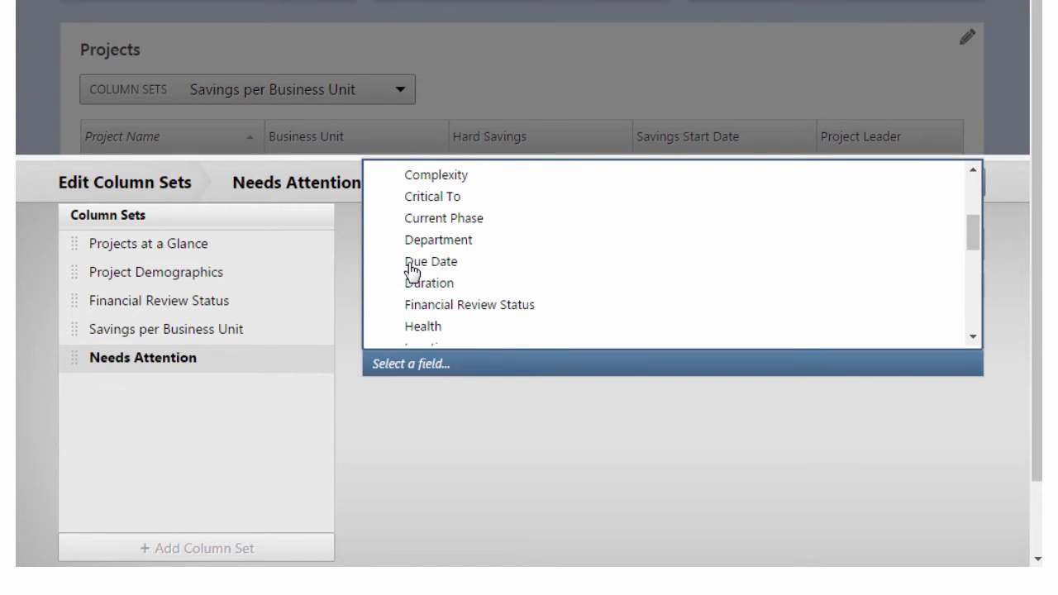
pyautogui.click(412, 263)
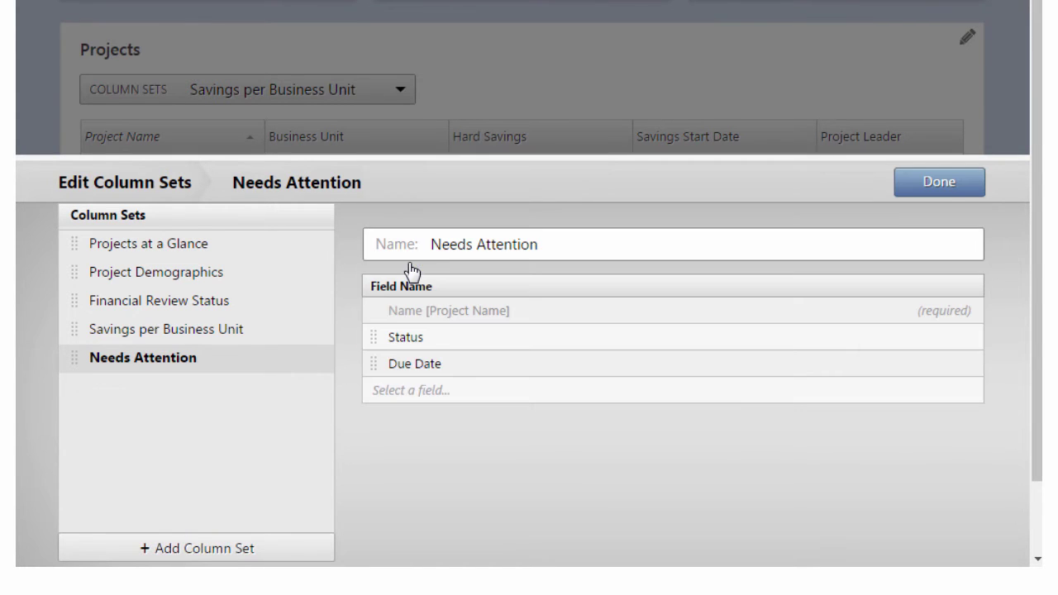
pyautogui.click(414, 395)
pyautogui.scroll(-3, 403, 351)
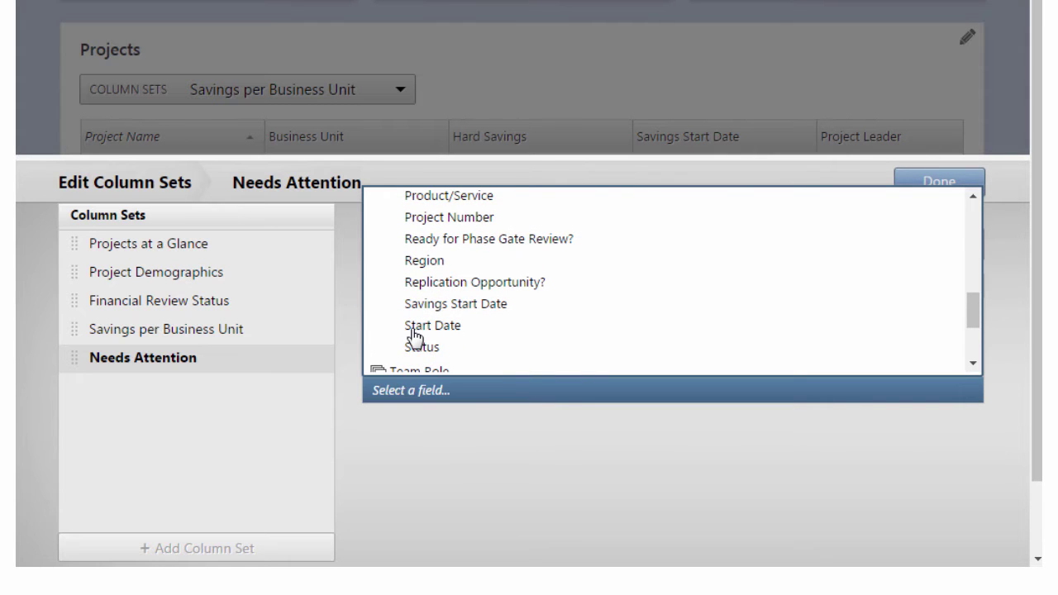
pyautogui.click(414, 329)
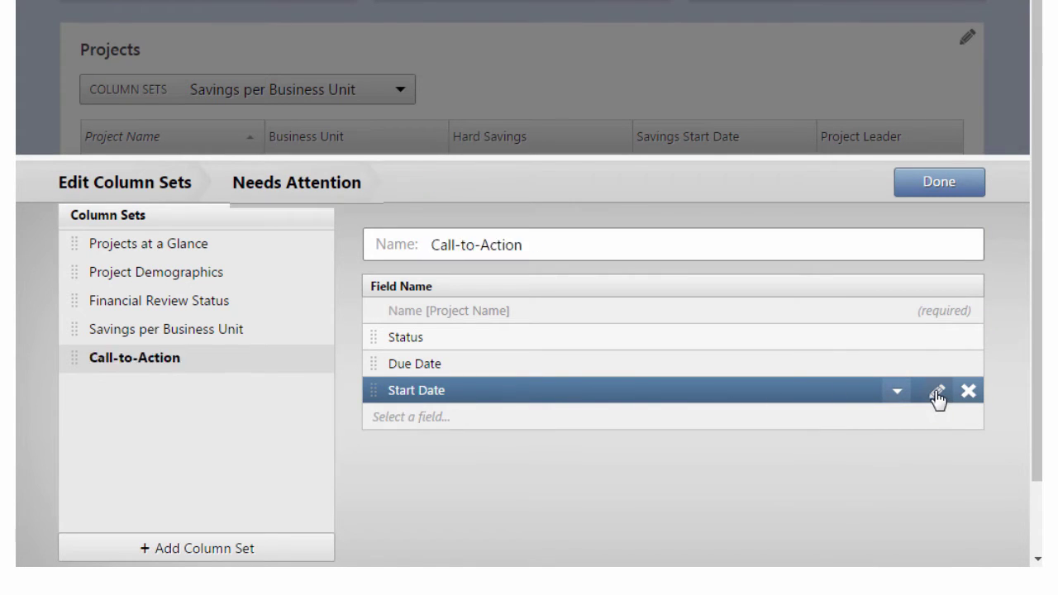
# Show Start Date as days since the date, relabelled 'Days in Progress'
pyautogui.click(937, 394)
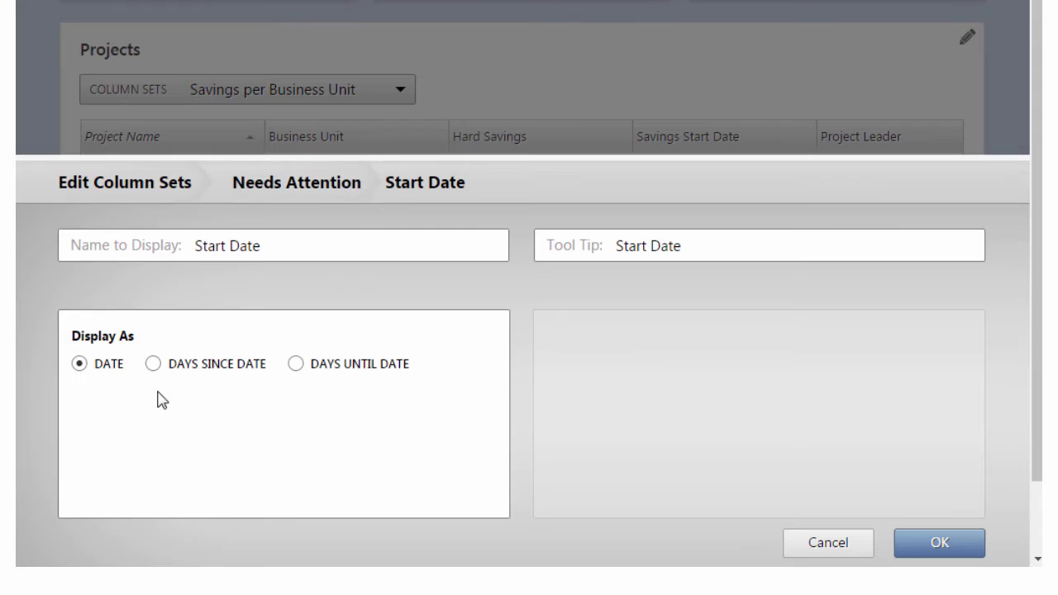
pyautogui.click(154, 364)
pyautogui.moveTo(348, 248); pyautogui.dragTo(199, 246)
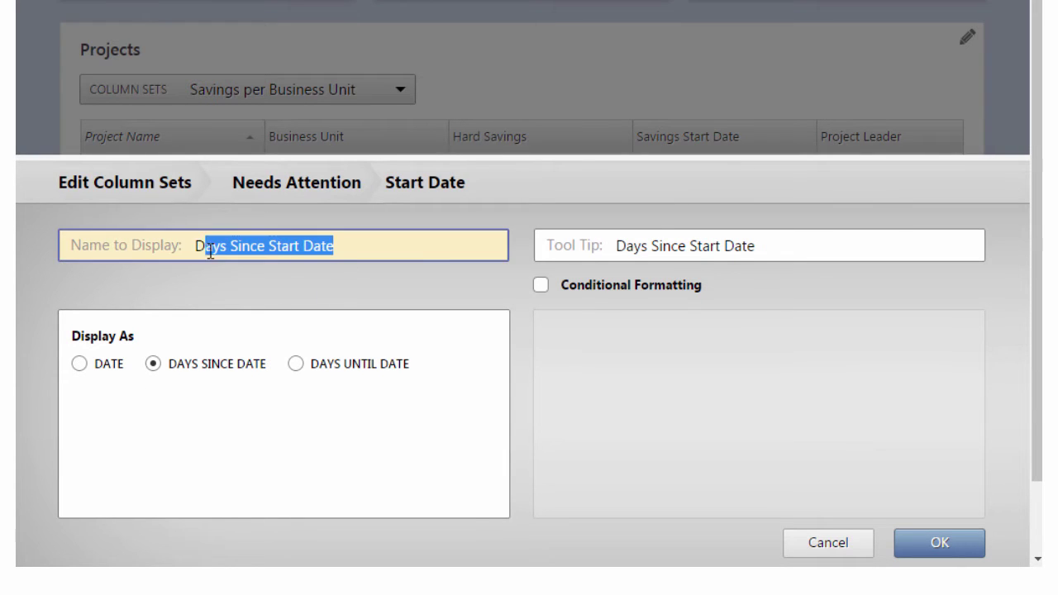
pyautogui.write('Days in Prog')
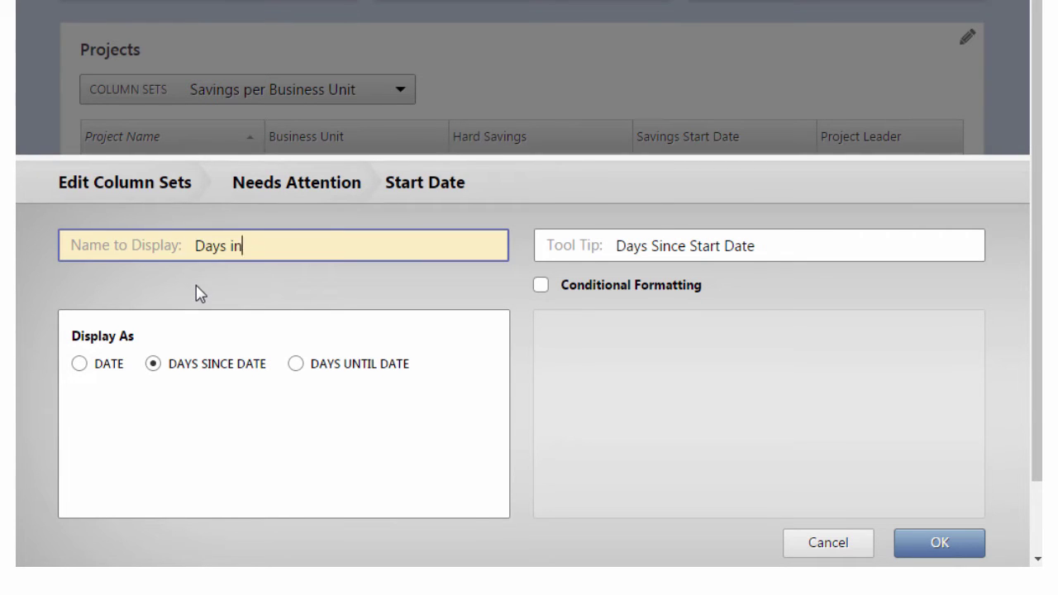
pyautogui.write('ress')
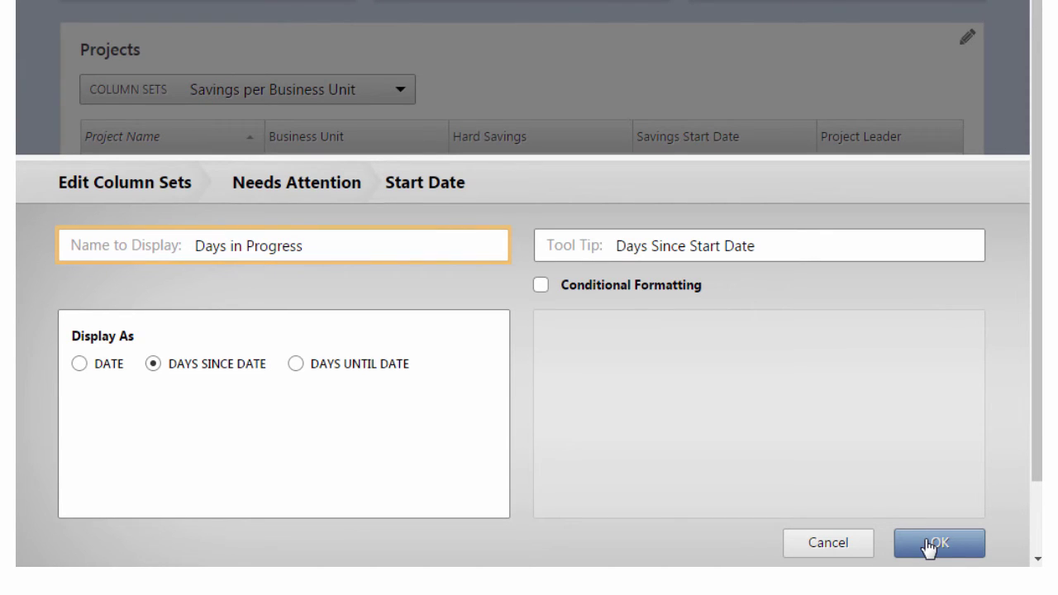
pyautogui.click(929, 546)
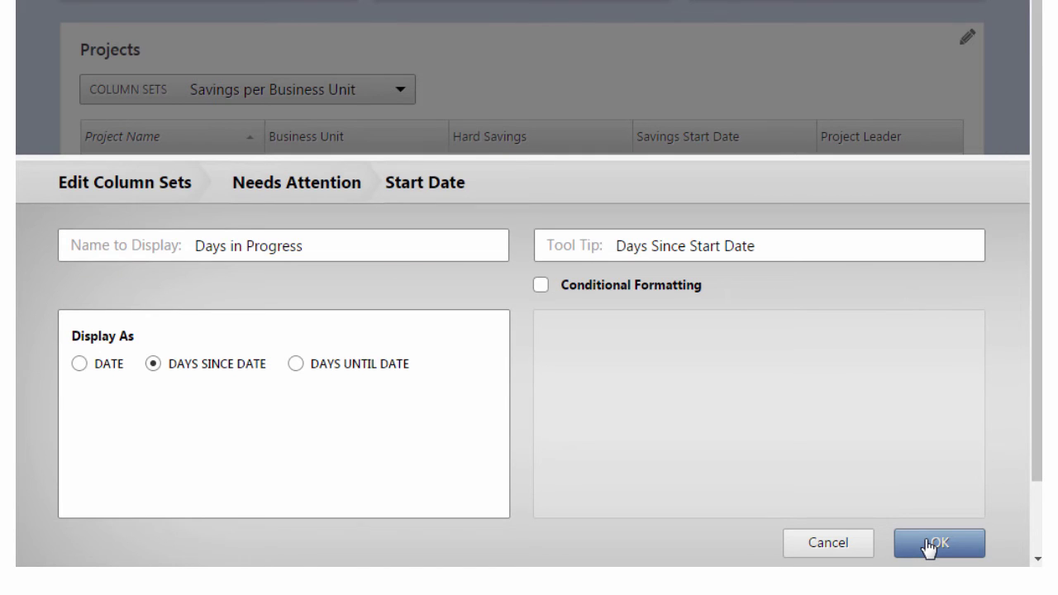
pyautogui.click(929, 544)
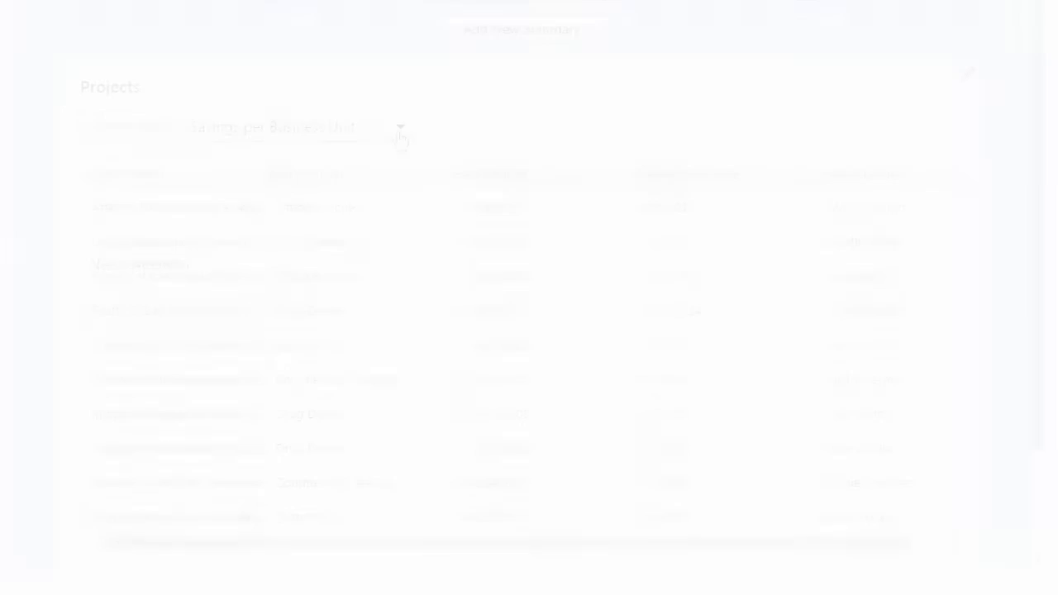
# Switch to Needs Attention and narrow the Status, Due Date, Days in Progress, Current Phase and Health columns
pyautogui.click(399, 130)
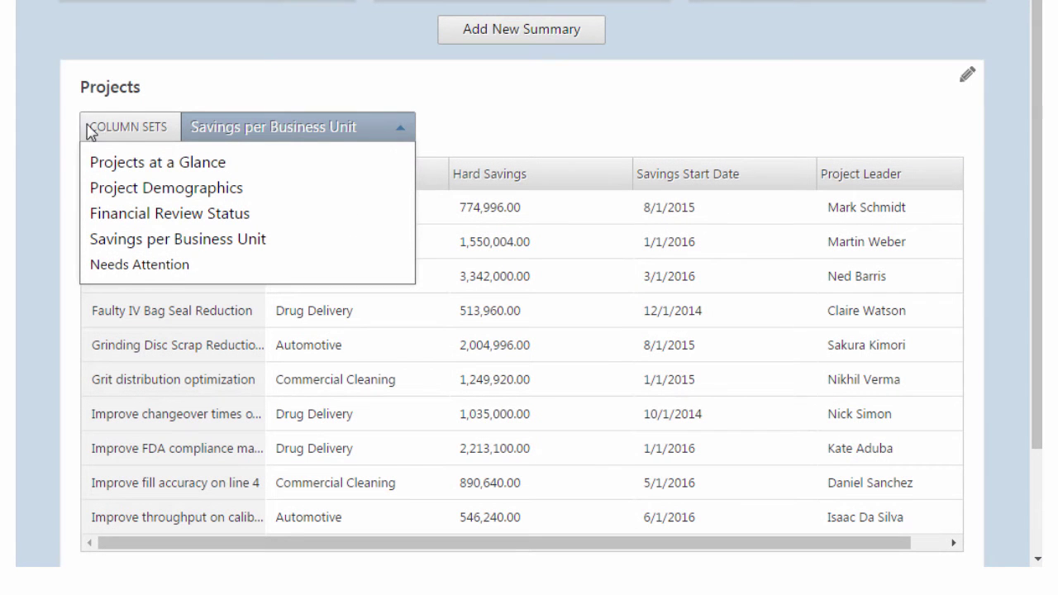
pyautogui.click(105, 276)
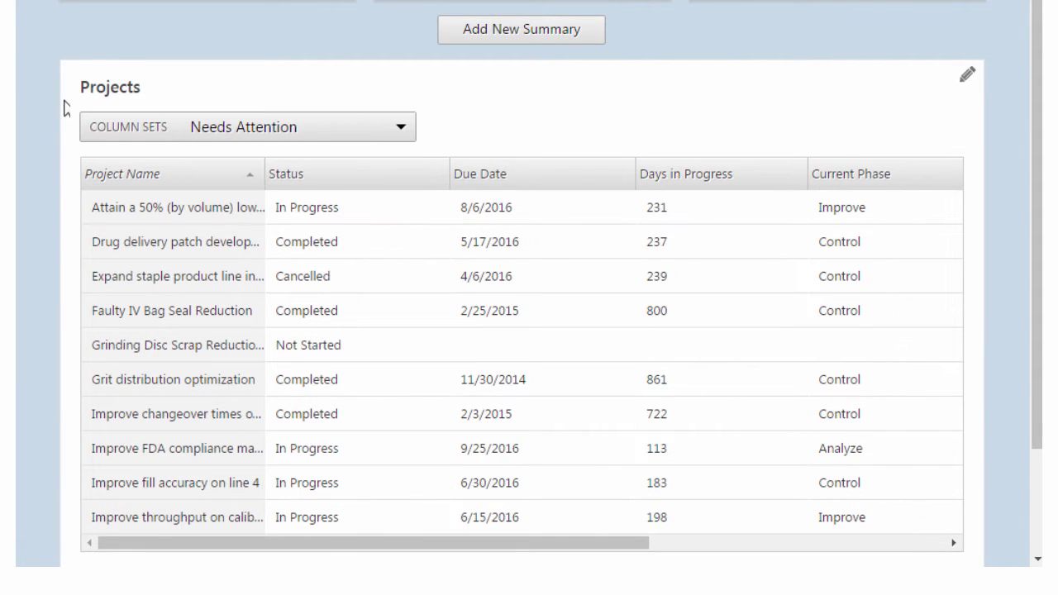
pyautogui.moveTo(449, 159); pyautogui.dragTo(373, 160)
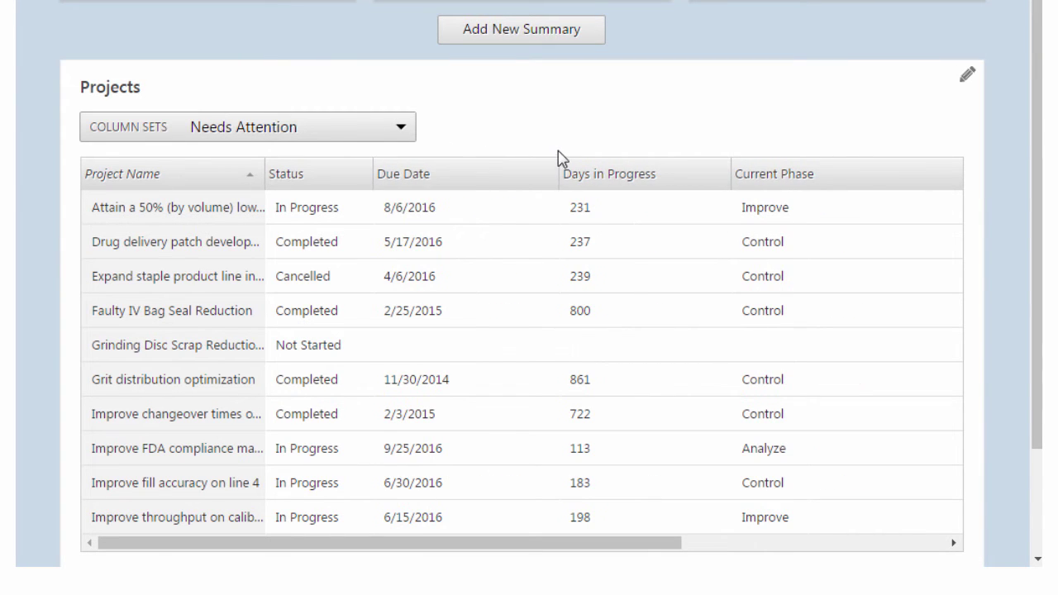
pyautogui.moveTo(557, 159); pyautogui.dragTo(471, 158)
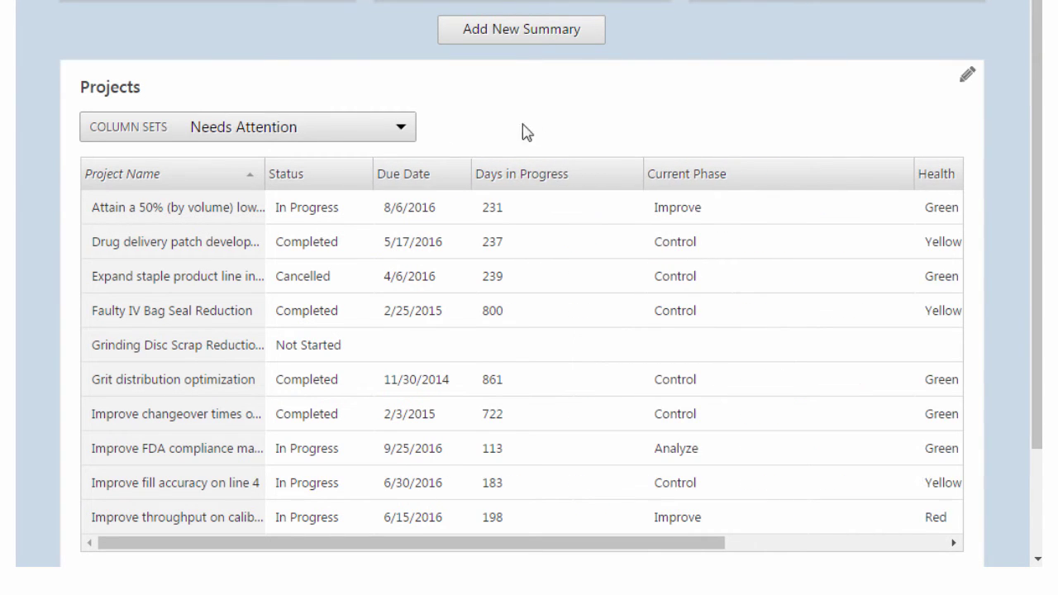
pyautogui.moveTo(642, 157); pyautogui.dragTo(593, 158)
pyautogui.moveTo(865, 158); pyautogui.dragTo(709, 158)
pyautogui.moveTo(882, 158); pyautogui.dragTo(782, 158)
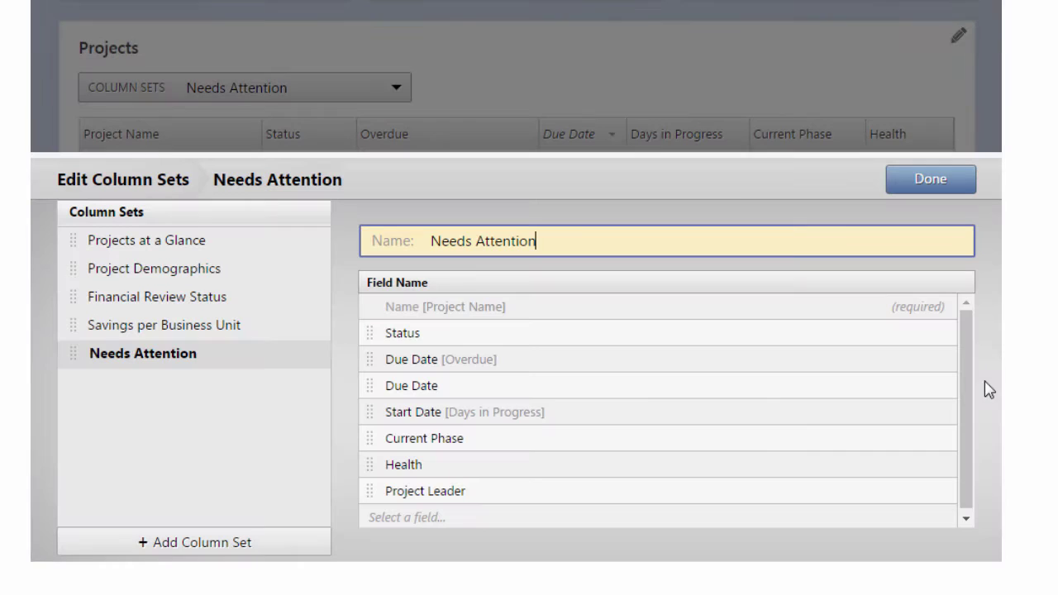
# Conditionally colour Days in Progress values greater than 180 in red
pyautogui.moveTo(925, 413)
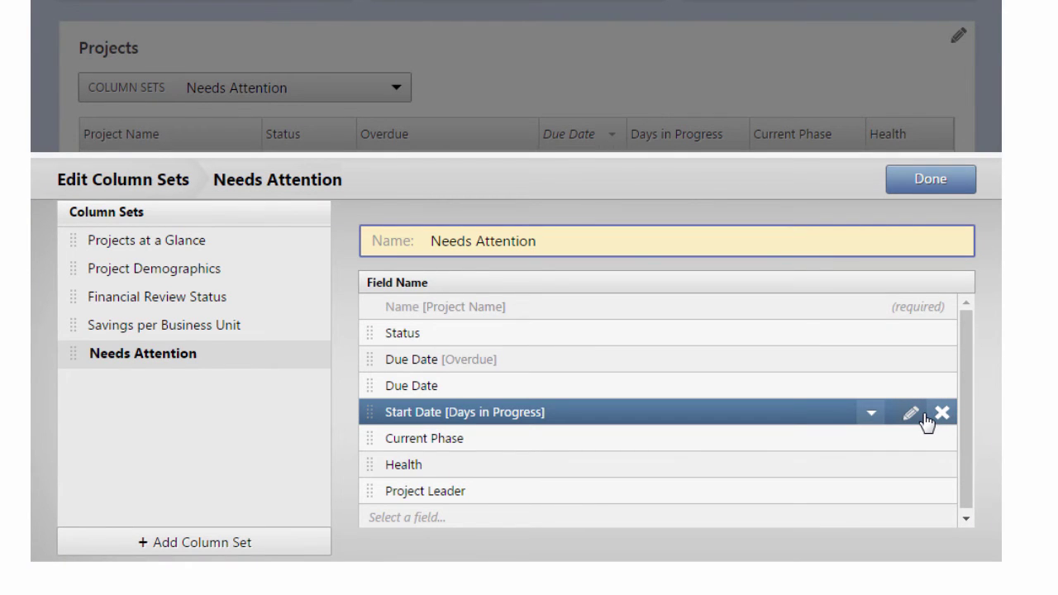
pyautogui.click(921, 415)
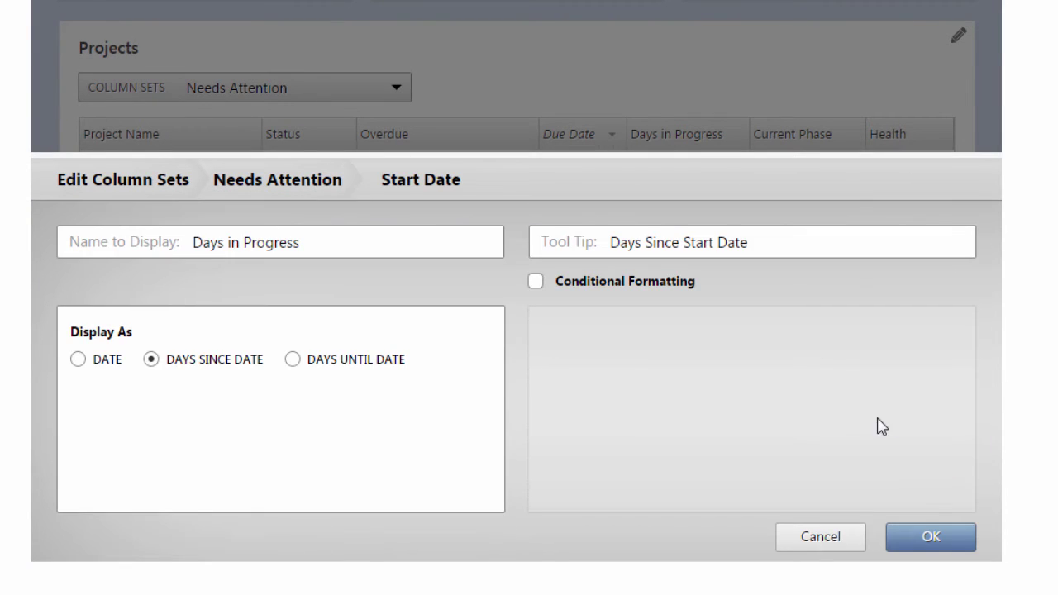
pyautogui.click(536, 283)
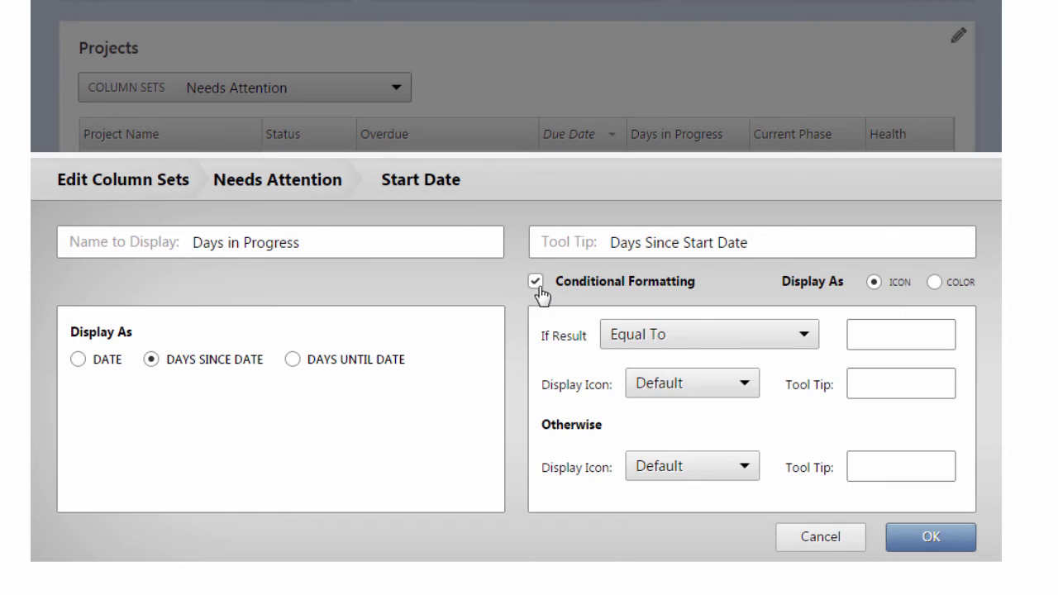
pyautogui.click(936, 283)
pyautogui.click(805, 336)
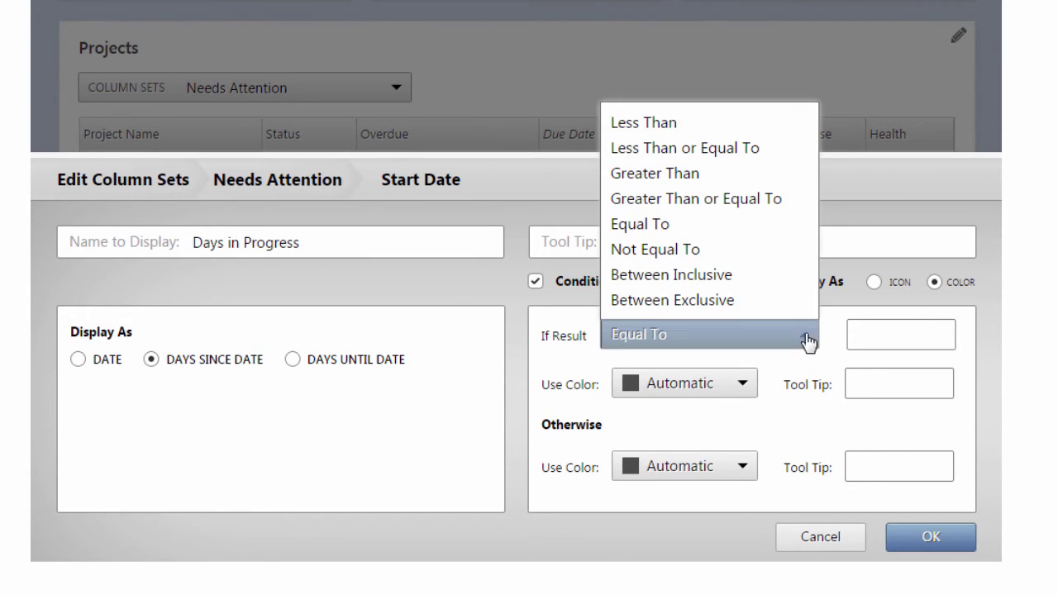
pyautogui.click(797, 175)
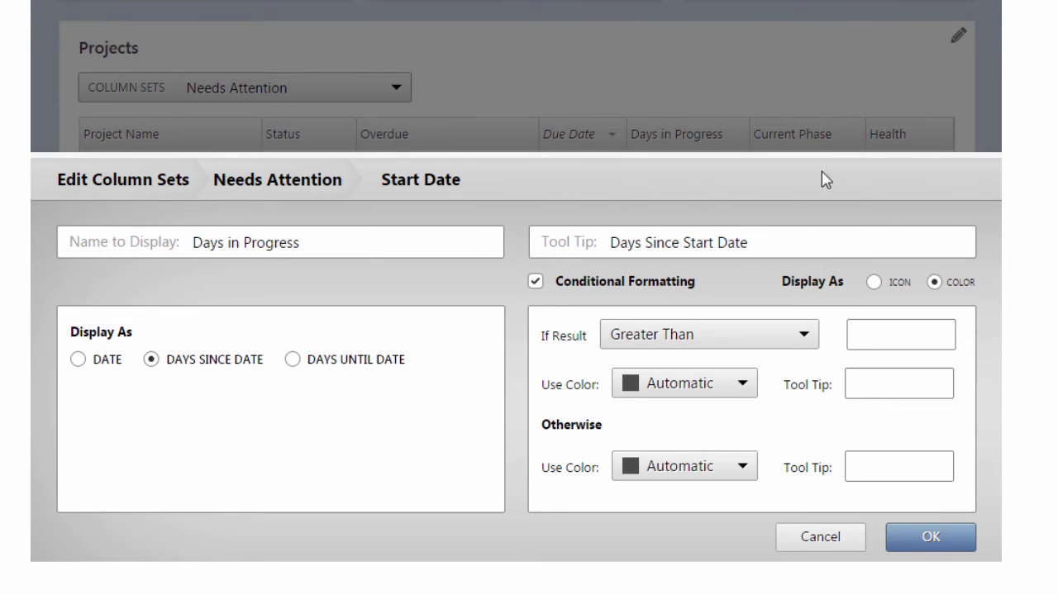
pyautogui.click(899, 338)
pyautogui.write('180')
pyautogui.click(746, 390)
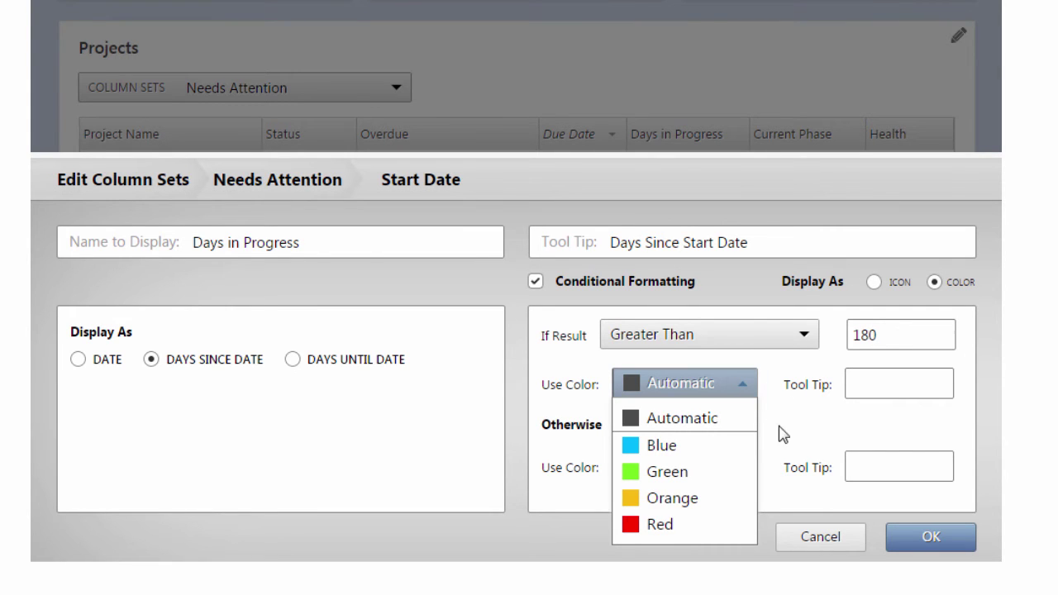
pyautogui.click(751, 533)
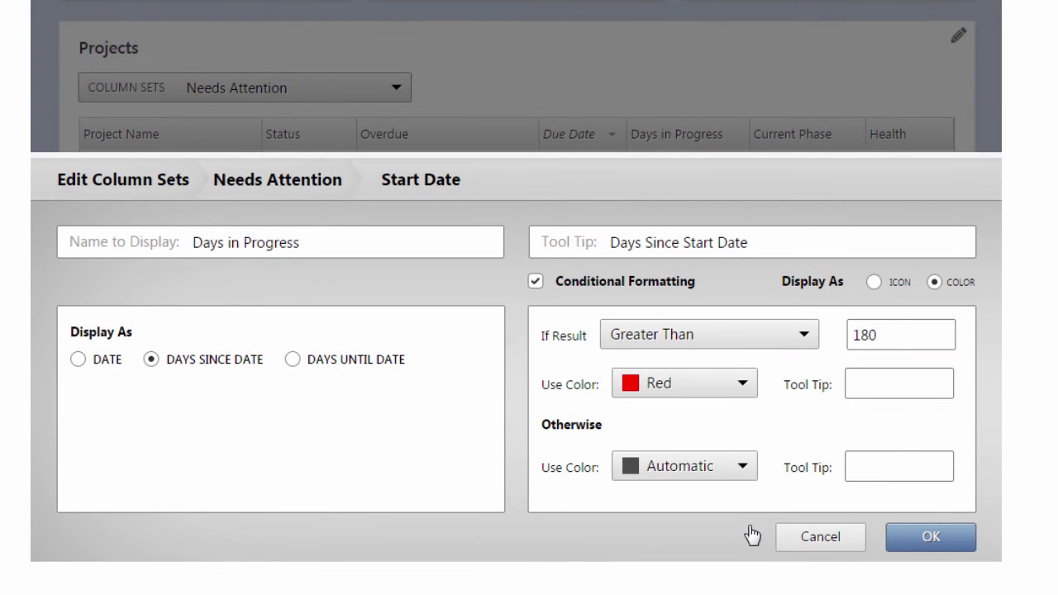
# Confirm the Days in Progress formatting and bring up the Current Phase column's display settings
pyautogui.click(896, 538)
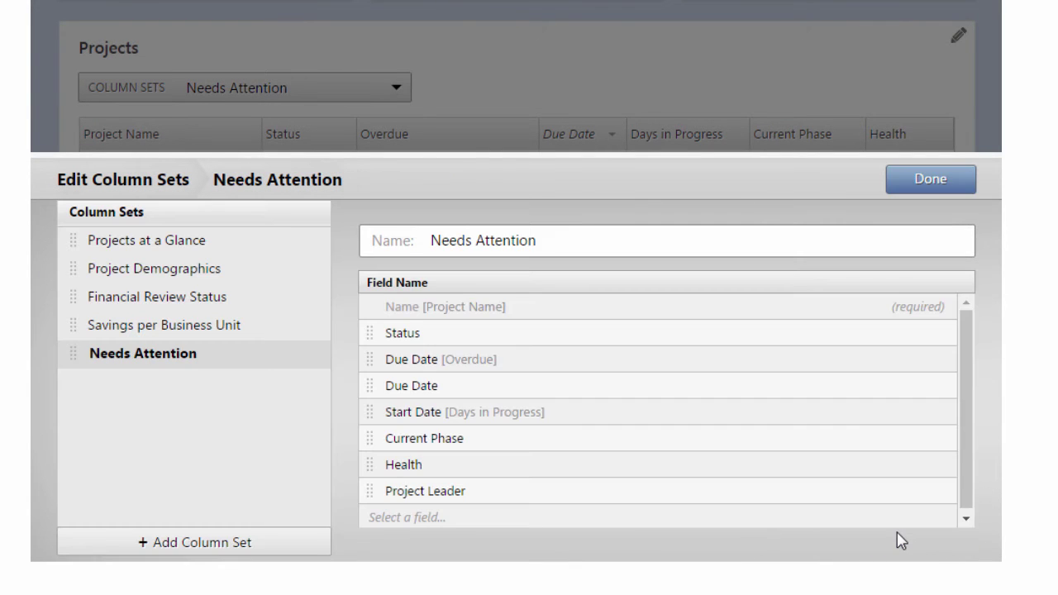
pyautogui.moveTo(920, 443)
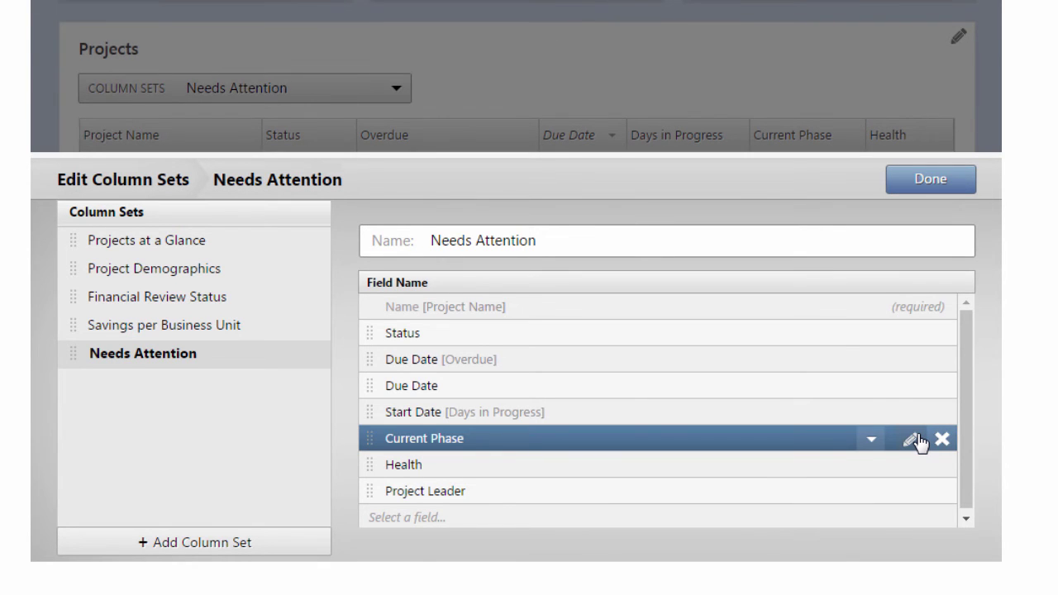
pyautogui.click(920, 443)
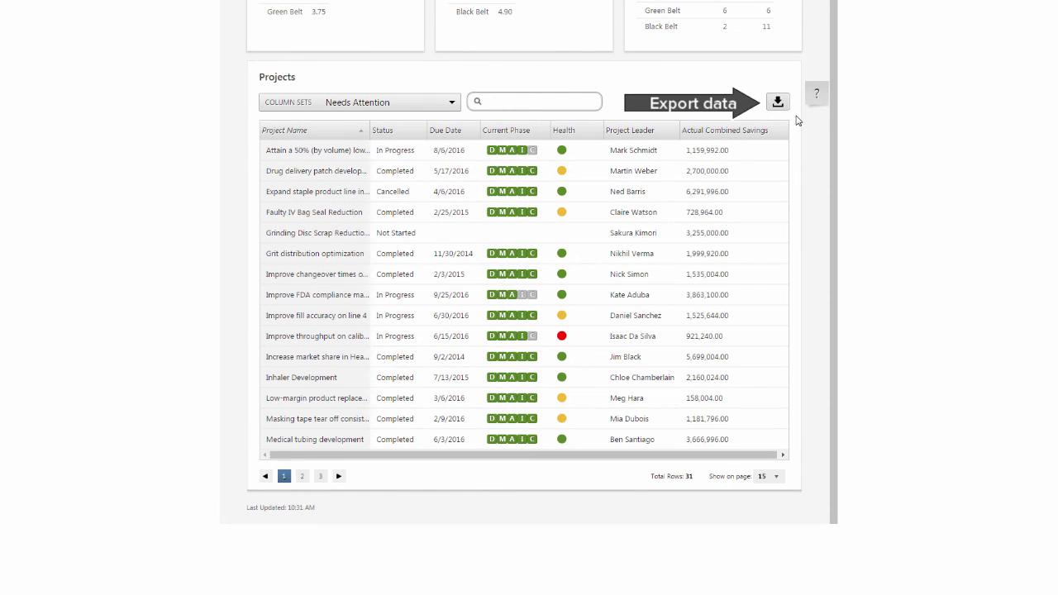
# Export the table data and show the filtered table with the Needs Attention column set
pyautogui.click(778, 101)
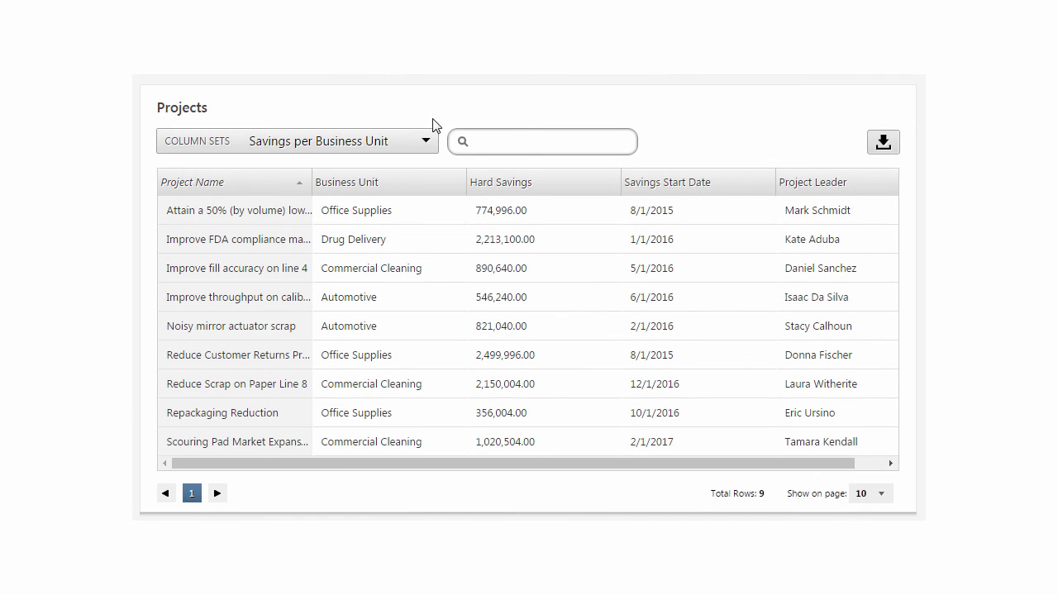
pyautogui.click(430, 143)
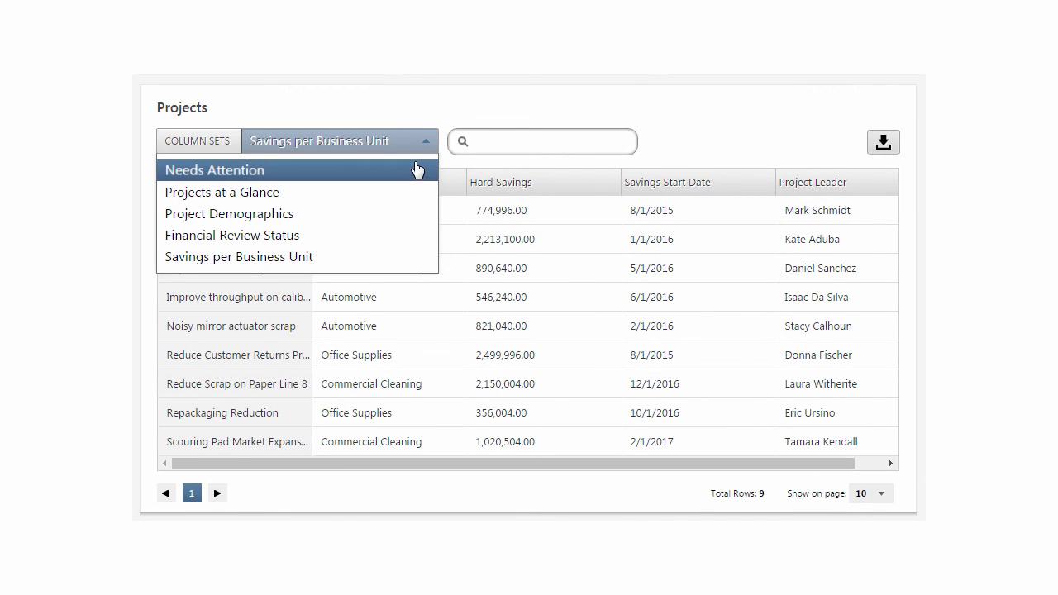
pyautogui.click(417, 169)
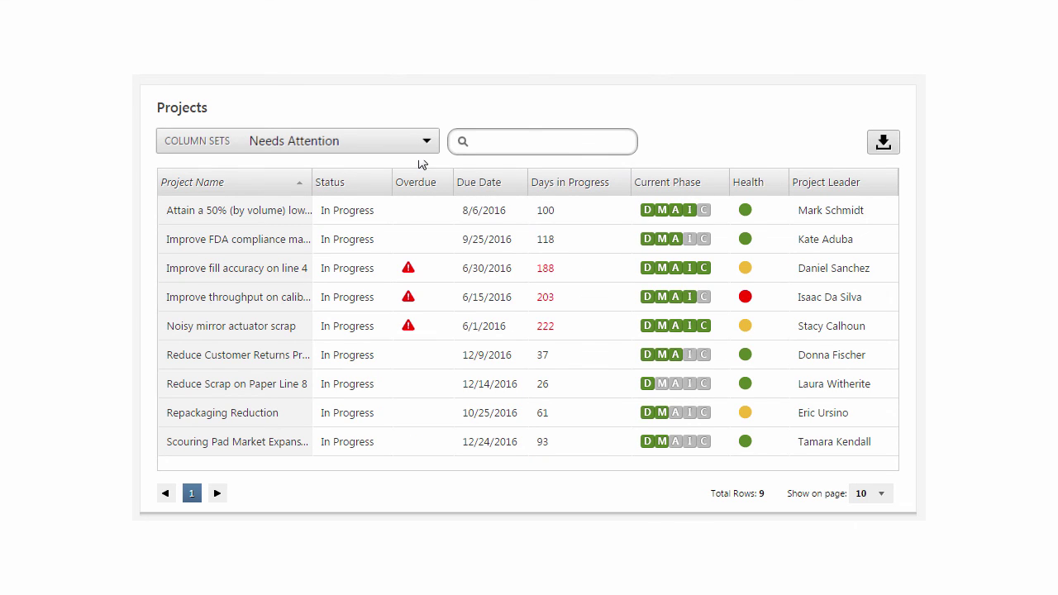